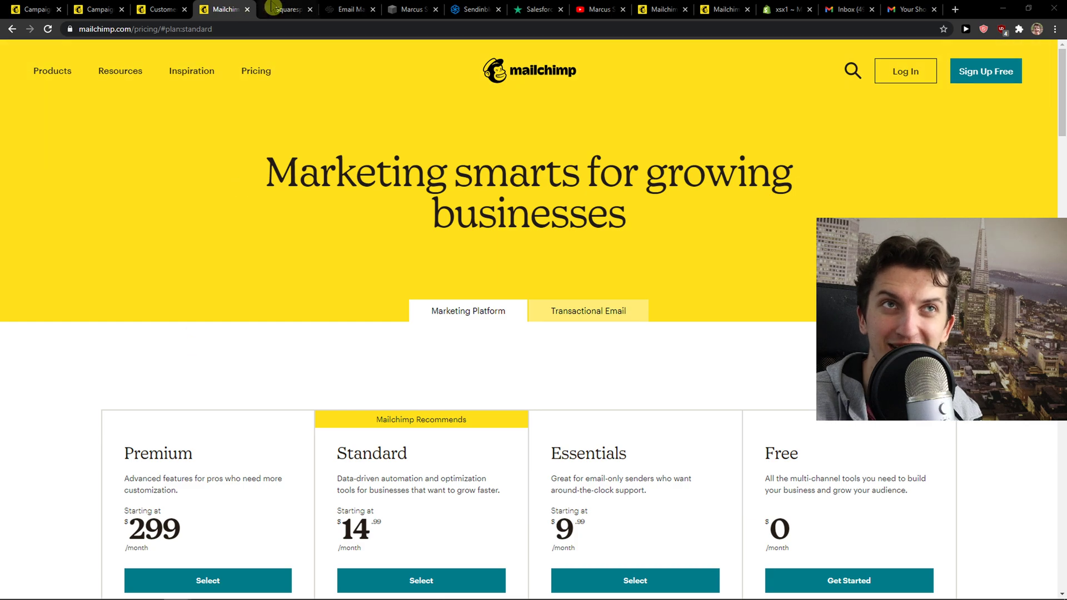
# Glance at the Squarespace dashboard and Email Marketing pricing, then open the site's Marketing panel
pyautogui.click(286, 9)
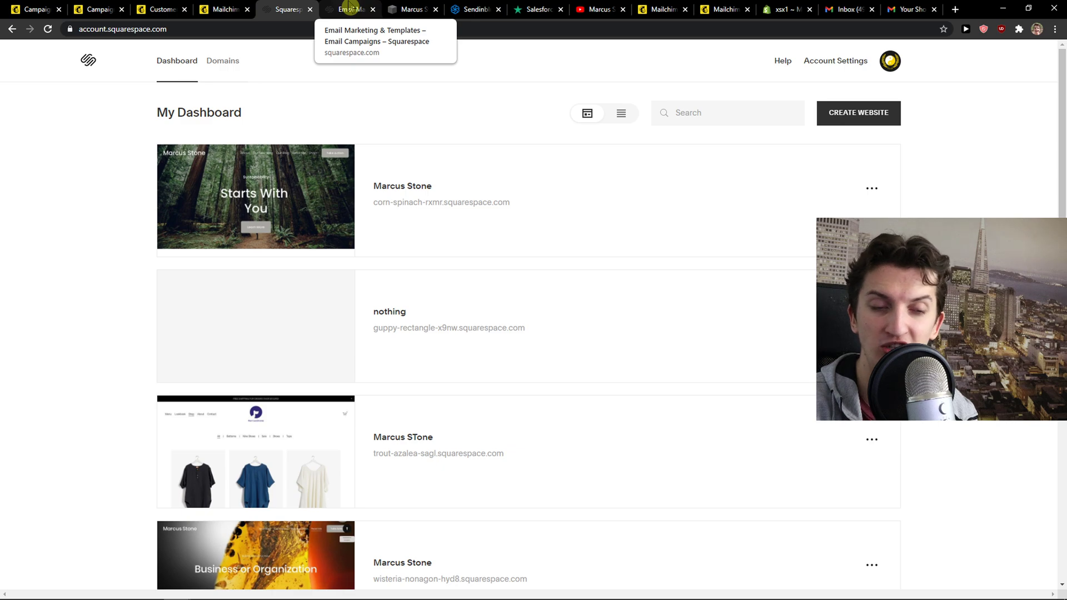
pyautogui.click(351, 7)
pyautogui.click(396, 7)
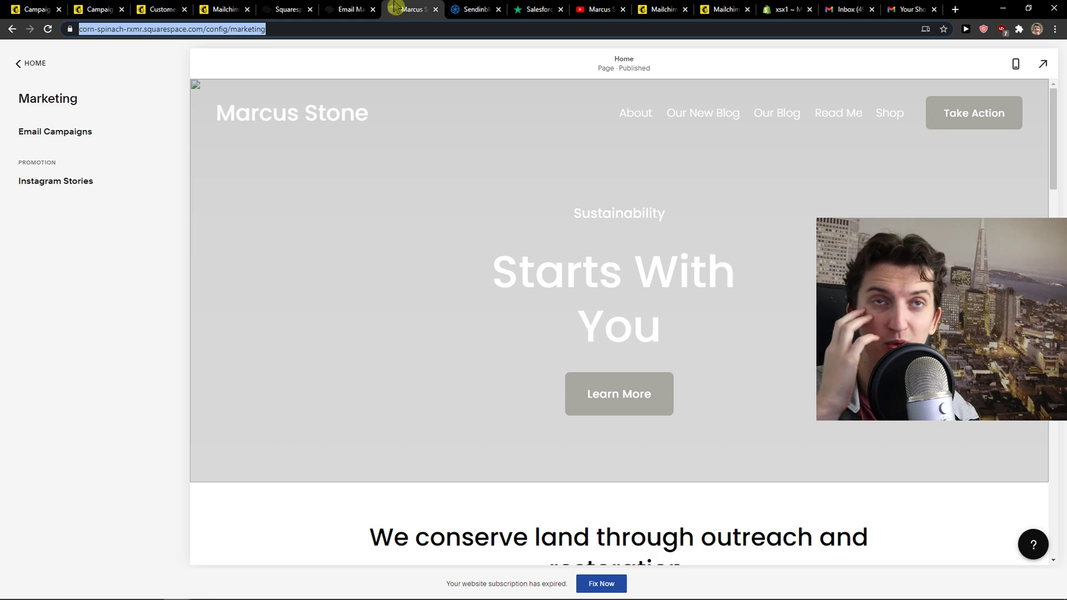
# Open Email Campaigns, check the empty Default mailing list, then view the automation triggers under Create
pyautogui.click(56, 137)
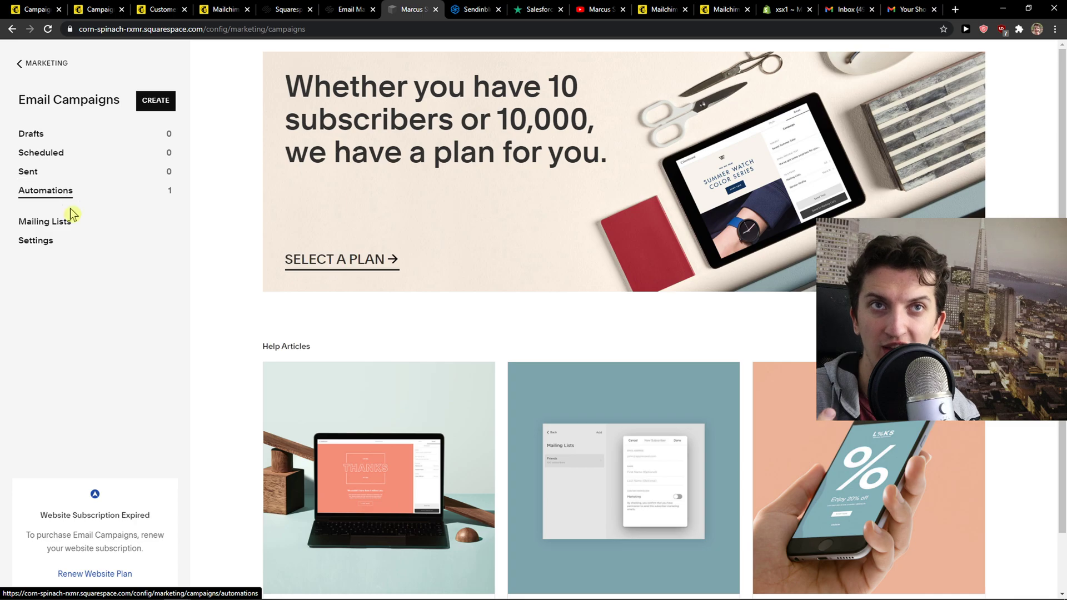
pyautogui.click(55, 223)
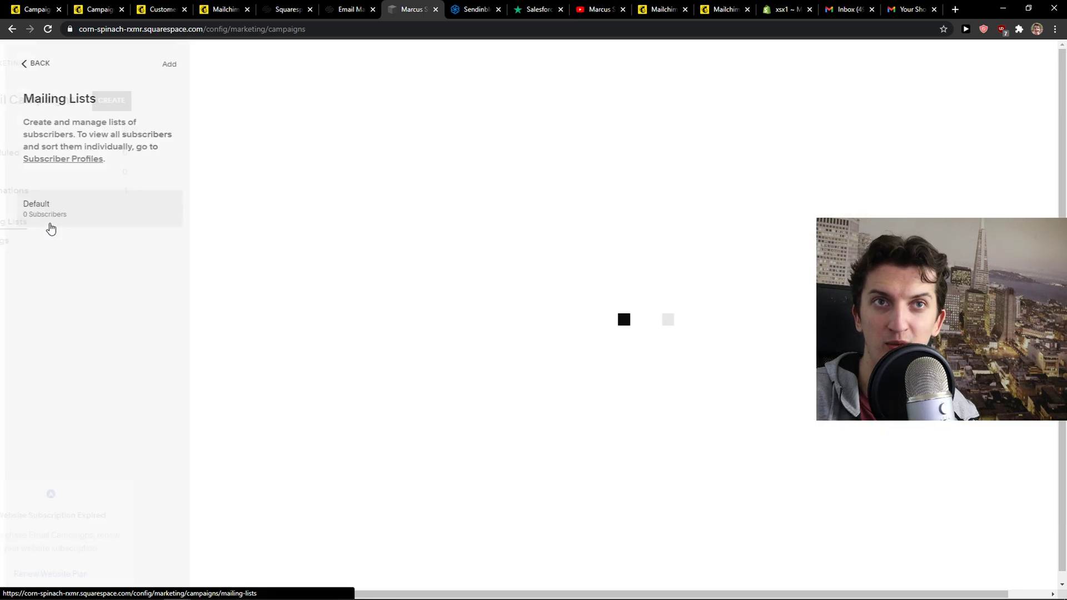
pyautogui.click(28, 63)
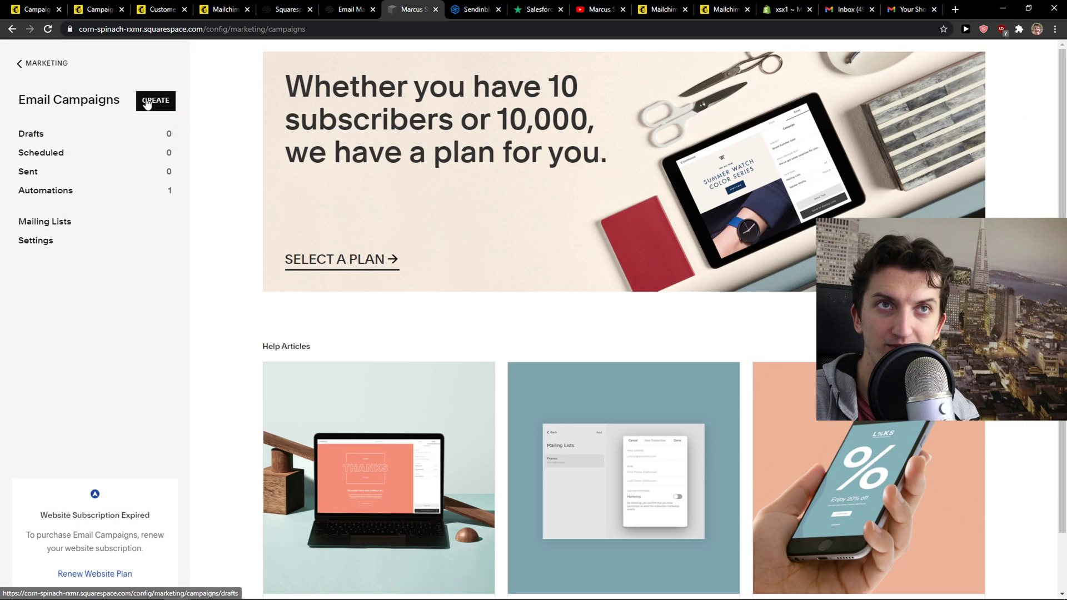
pyautogui.click(147, 104)
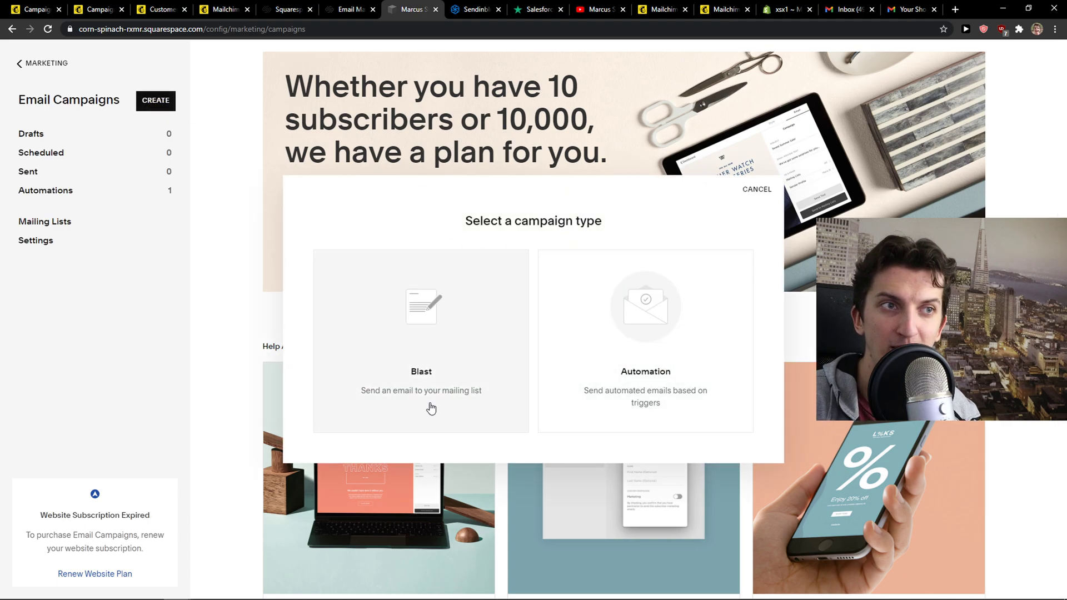
pyautogui.click(617, 355)
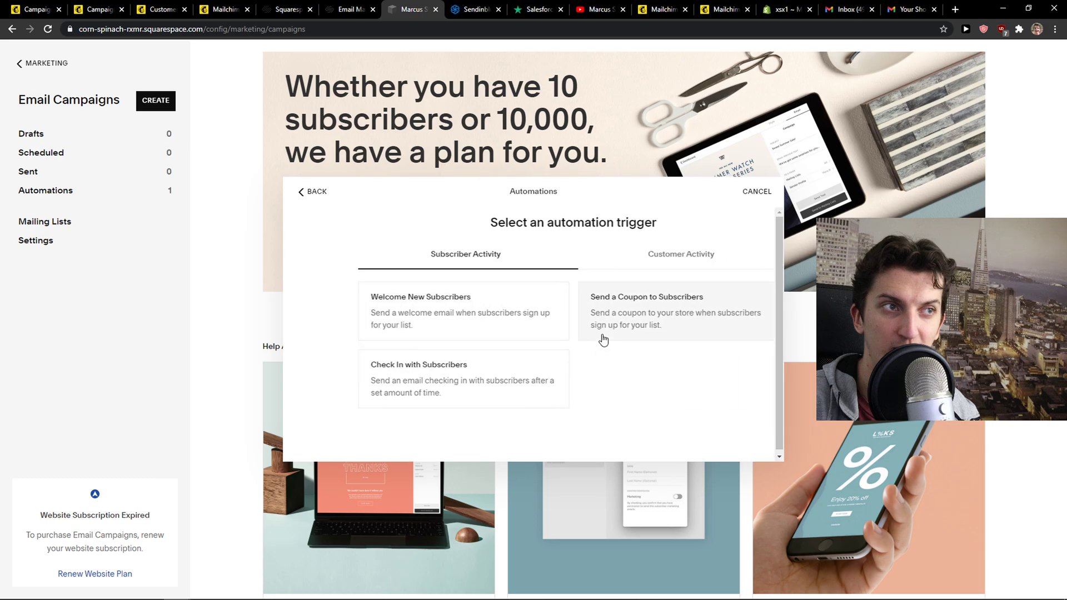
# Choose a Blast campaign and scroll through the Layouts gallery
pyautogui.click(307, 189)
pyautogui.click(448, 329)
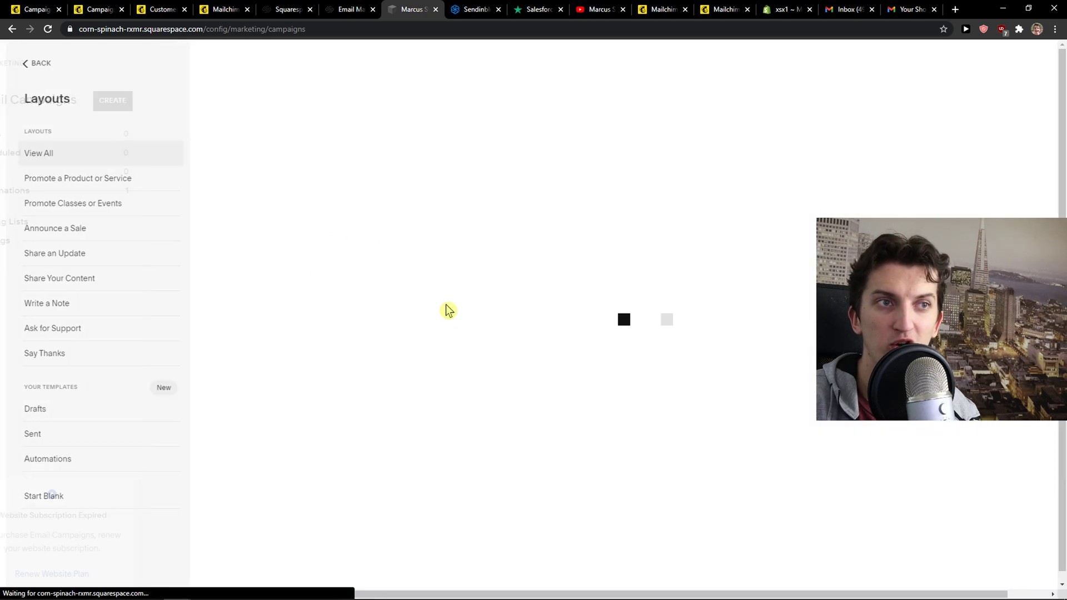
pyautogui.scroll(-15, 622, 355)
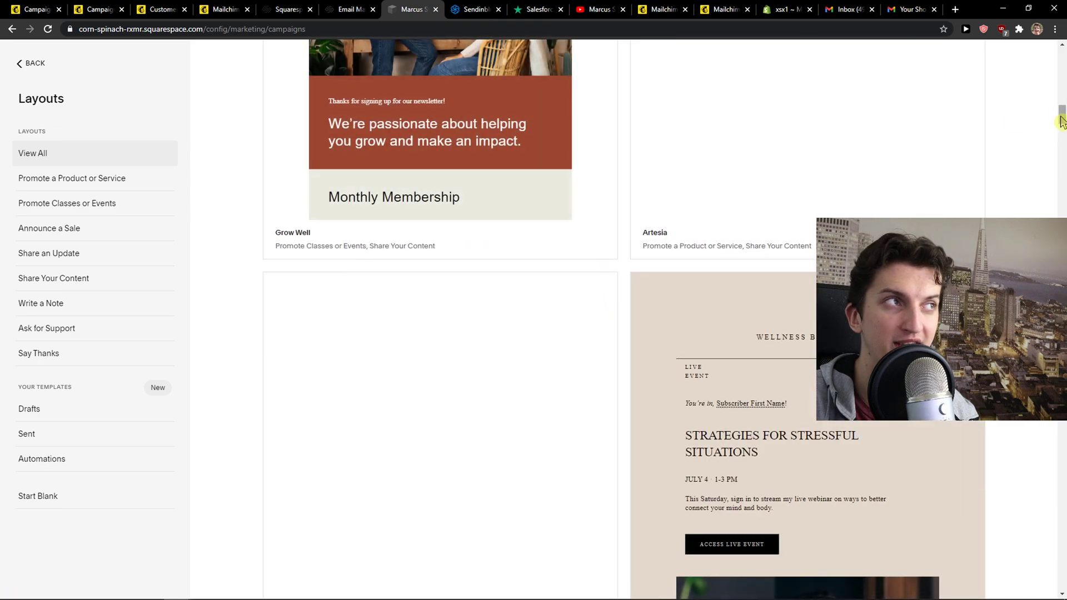
pyautogui.moveTo(1061, 119); pyautogui.dragTo(1063, 159)
# Compare Mailchimp's template gallery, then return to browsing Squarespace layouts up to Joon
pyautogui.click(7, 8)
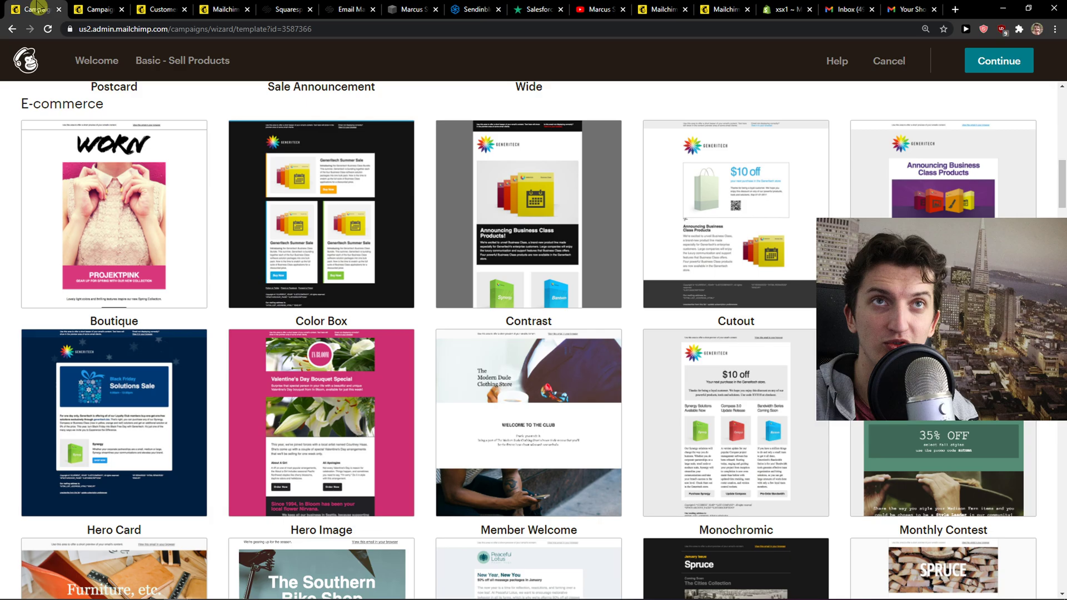
pyautogui.scroll(-5, 255, 206)
pyautogui.scroll(10, 236, 248)
pyautogui.scroll(5, 225, 266)
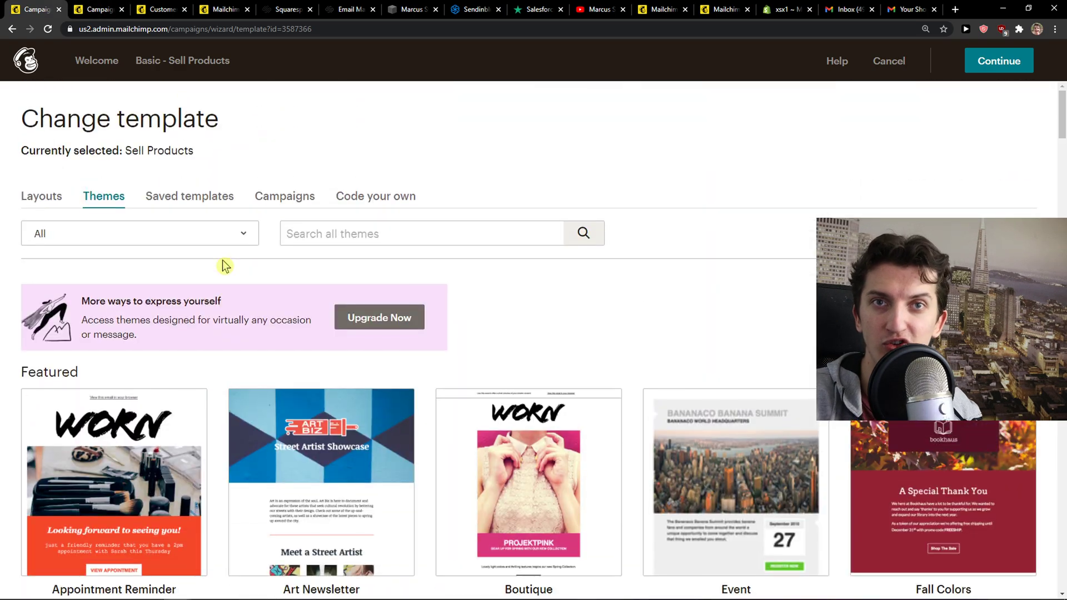
pyautogui.click(345, 8)
pyautogui.click(402, 8)
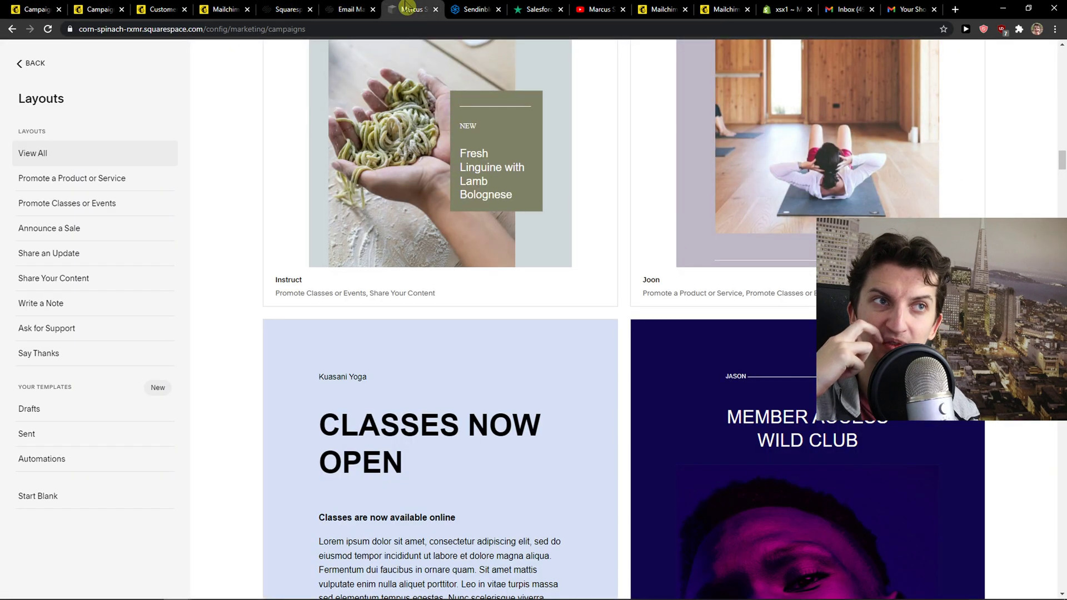
pyautogui.scroll(-8, 309, 357)
pyautogui.scroll(4, 659, 313)
pyautogui.scroll(7, 659, 312)
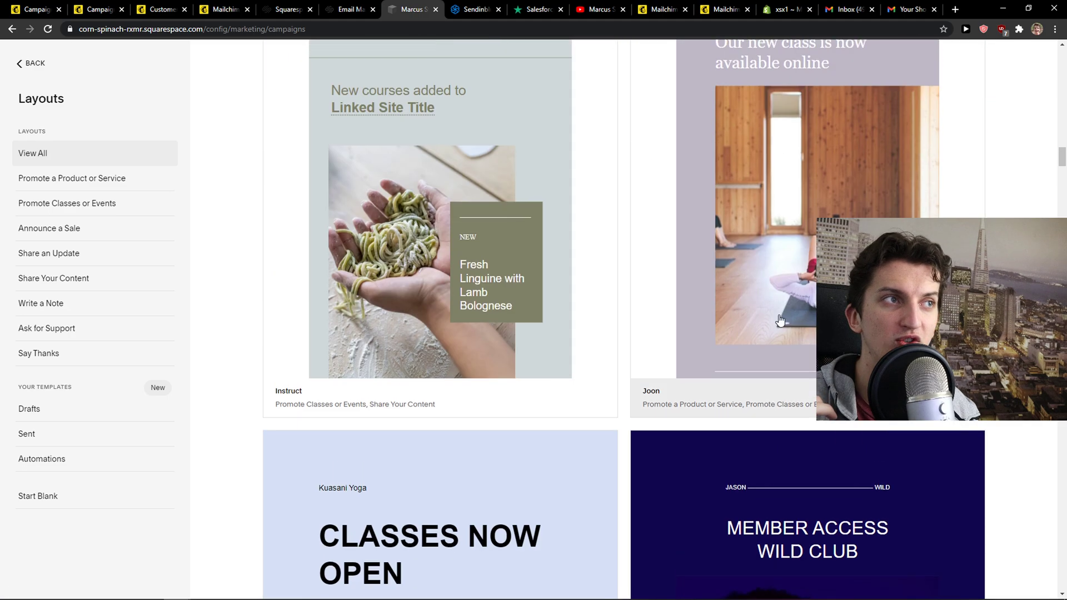
# Start the campaign from the Joon layout and explore its styles, headline and add-block choices
pyautogui.click(718, 305)
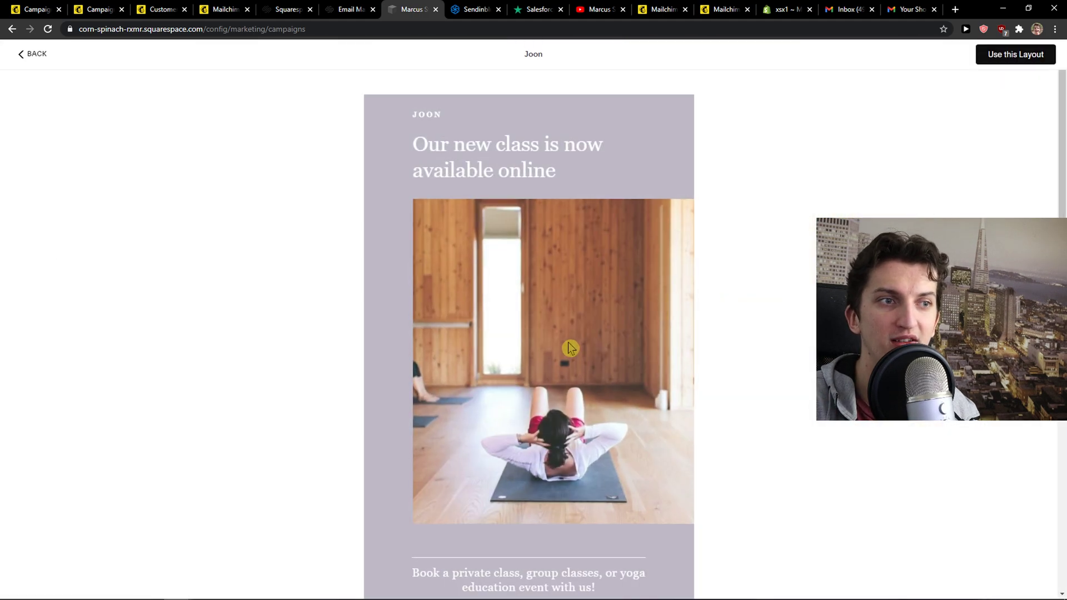
pyautogui.click(1000, 51)
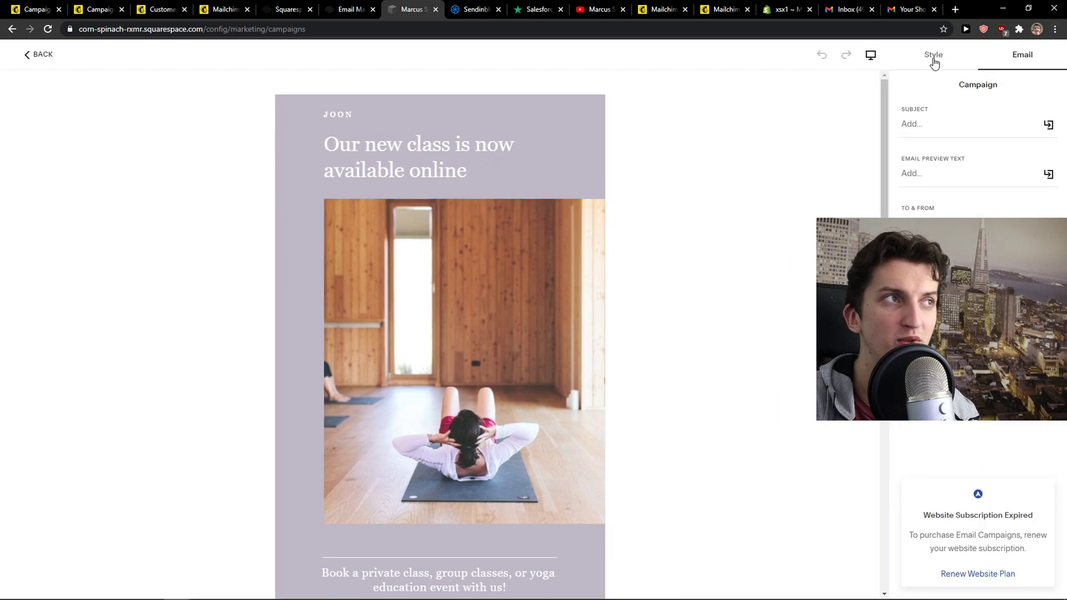
pyautogui.click(935, 57)
pyautogui.click(517, 151)
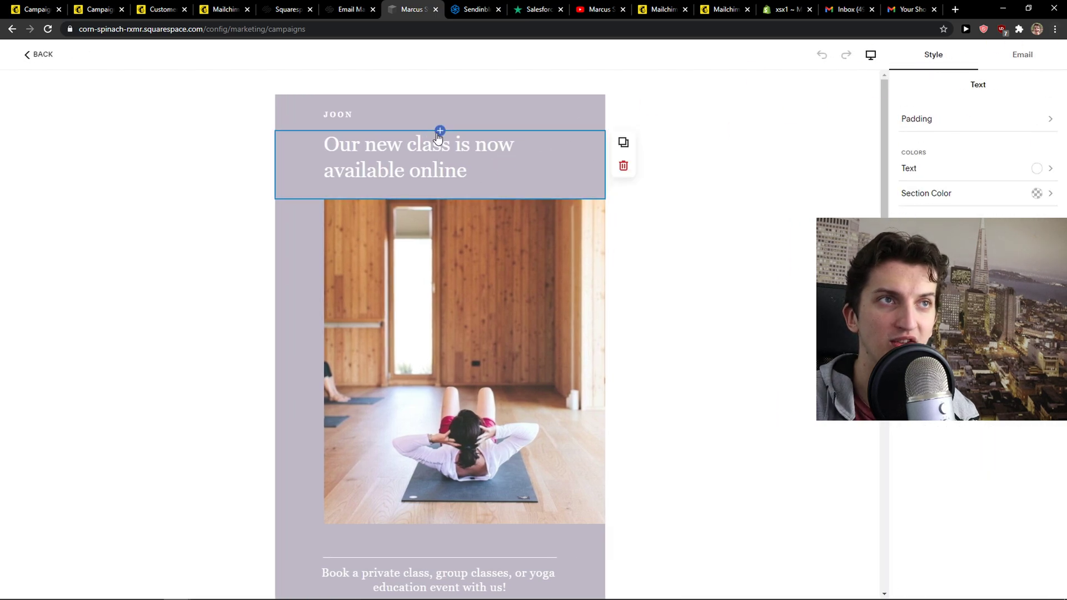
pyautogui.click(439, 132)
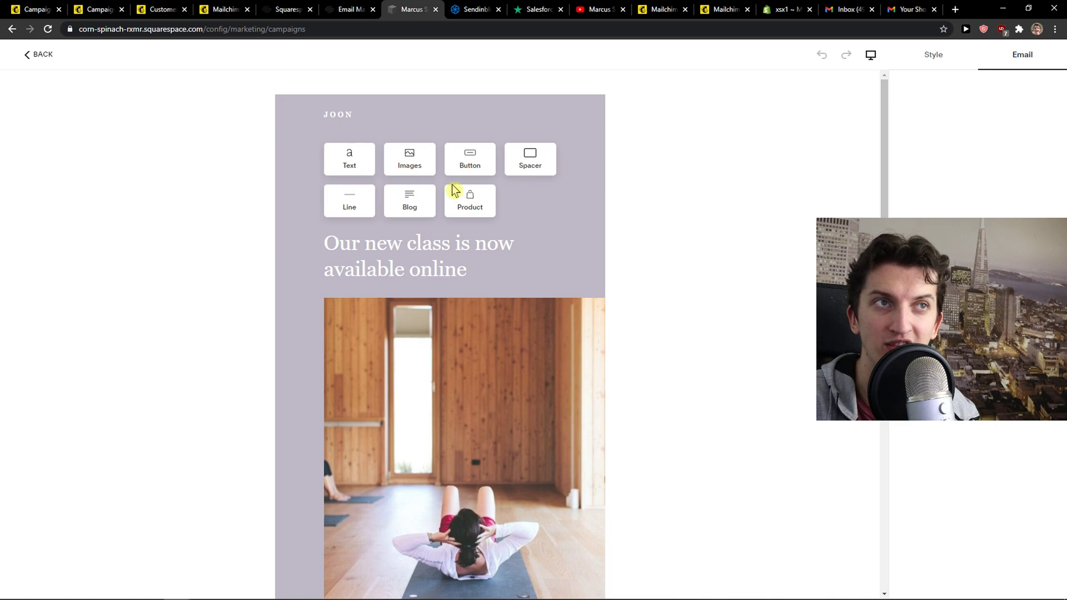
pyautogui.click(675, 246)
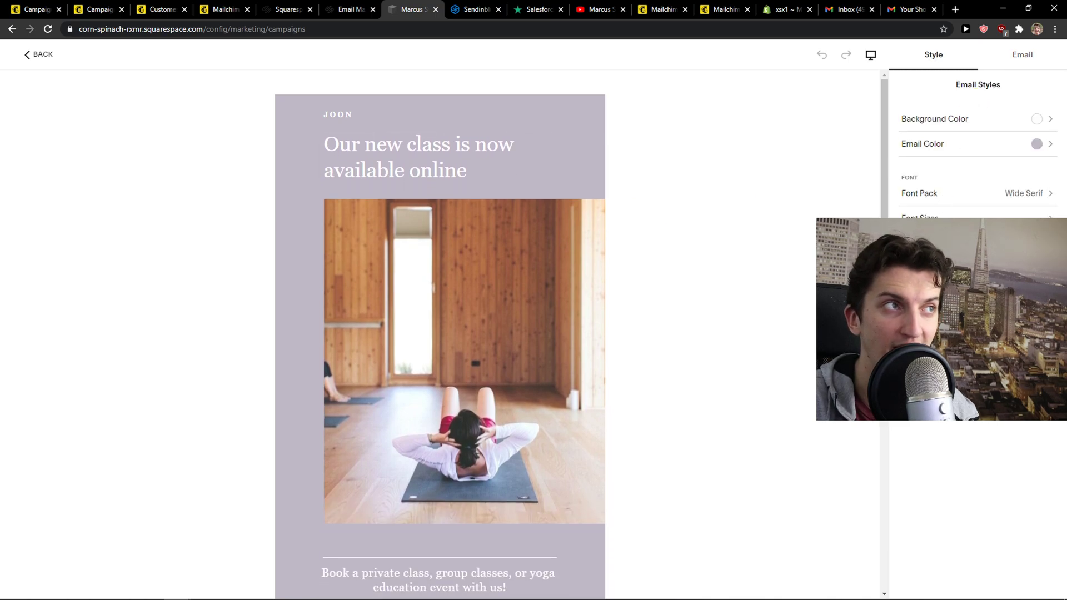
# Review the campaign's subject, sender and schedule settings, then return to the campaign settings
pyautogui.click(1003, 62)
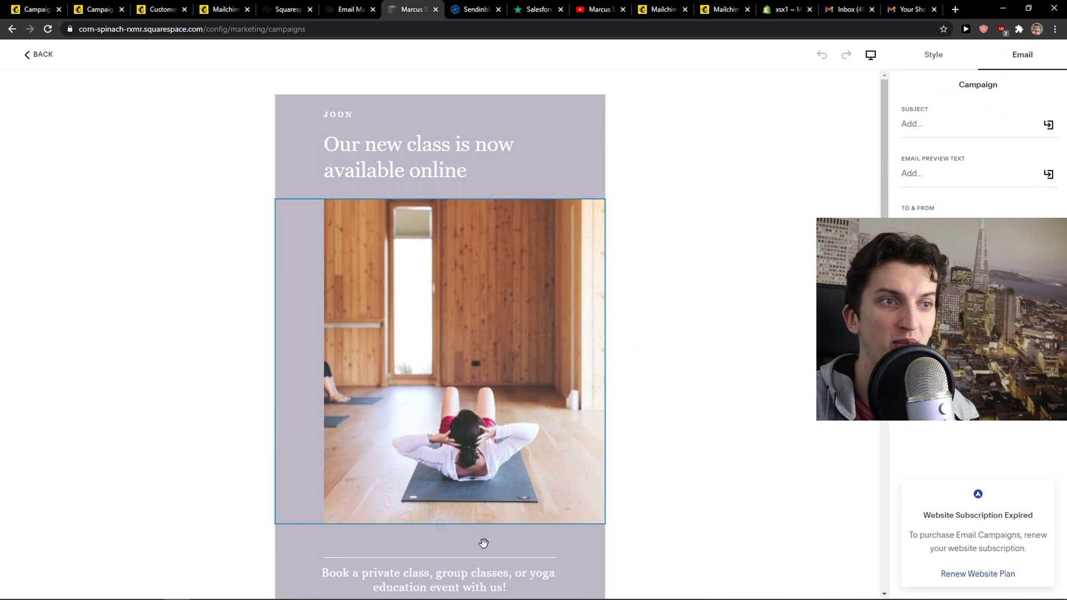
pyautogui.scroll(-3, 415, 523)
pyautogui.scroll(-5, 415, 523)
pyautogui.scroll(10, 810, 209)
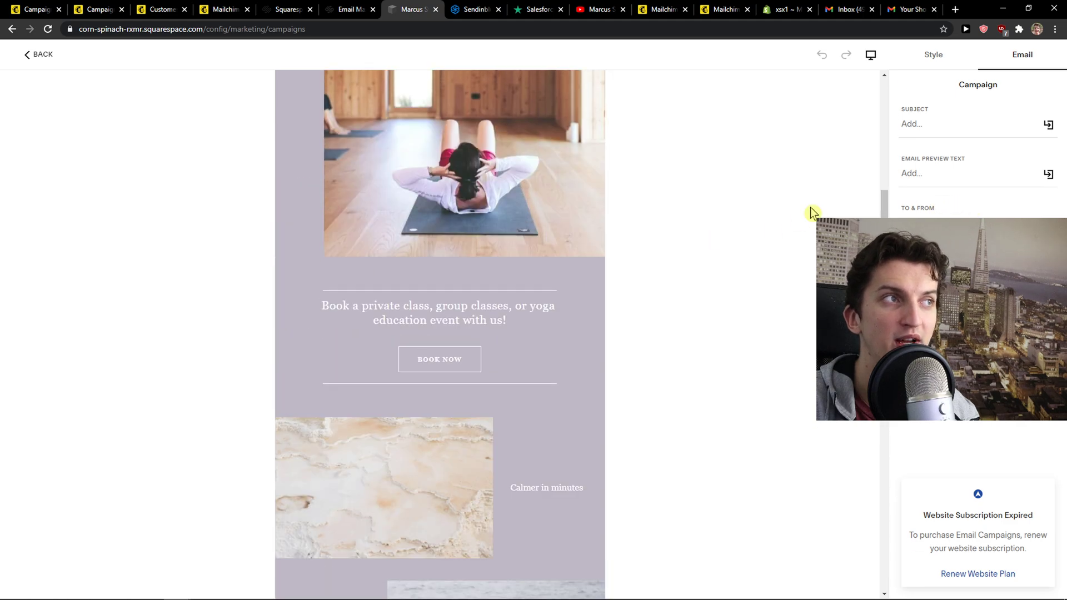
pyautogui.click(920, 123)
pyautogui.click(934, 311)
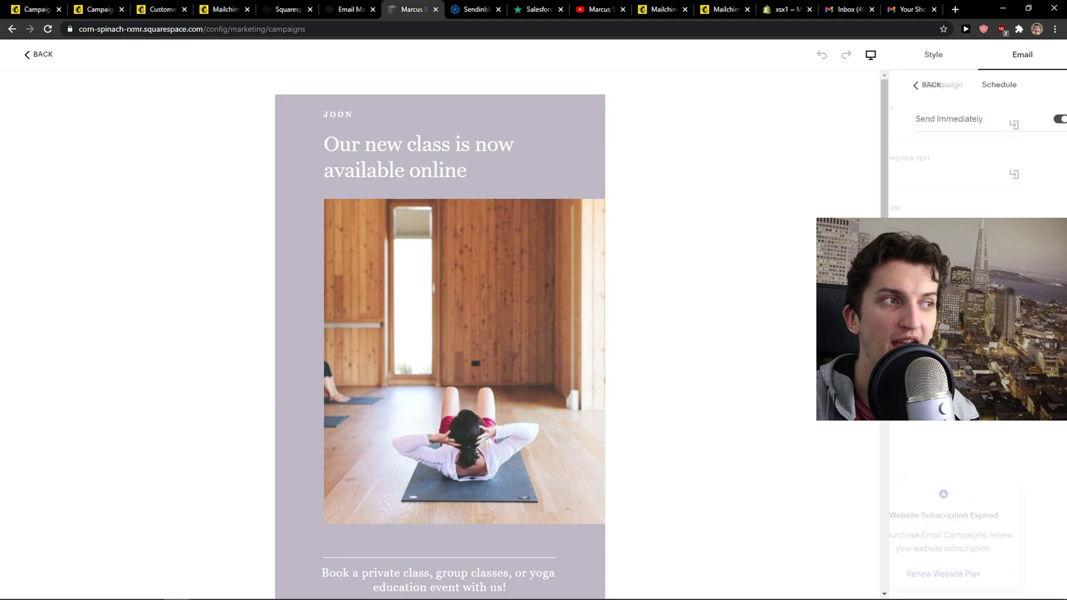
pyautogui.click(907, 86)
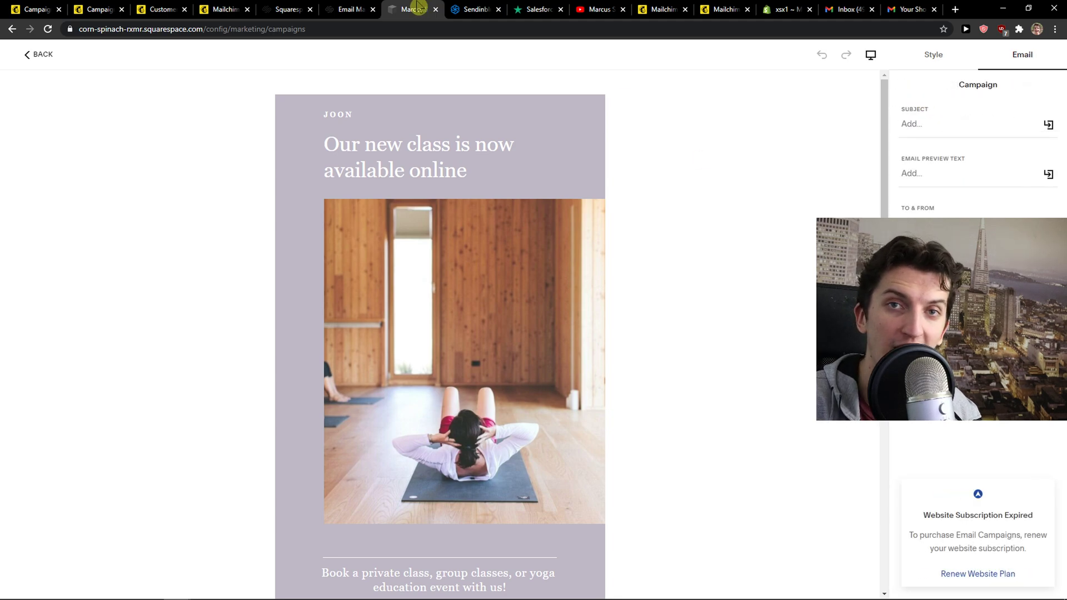
# Return to the Mailchimp campaign editor and save the image card
pyautogui.click(223, 8)
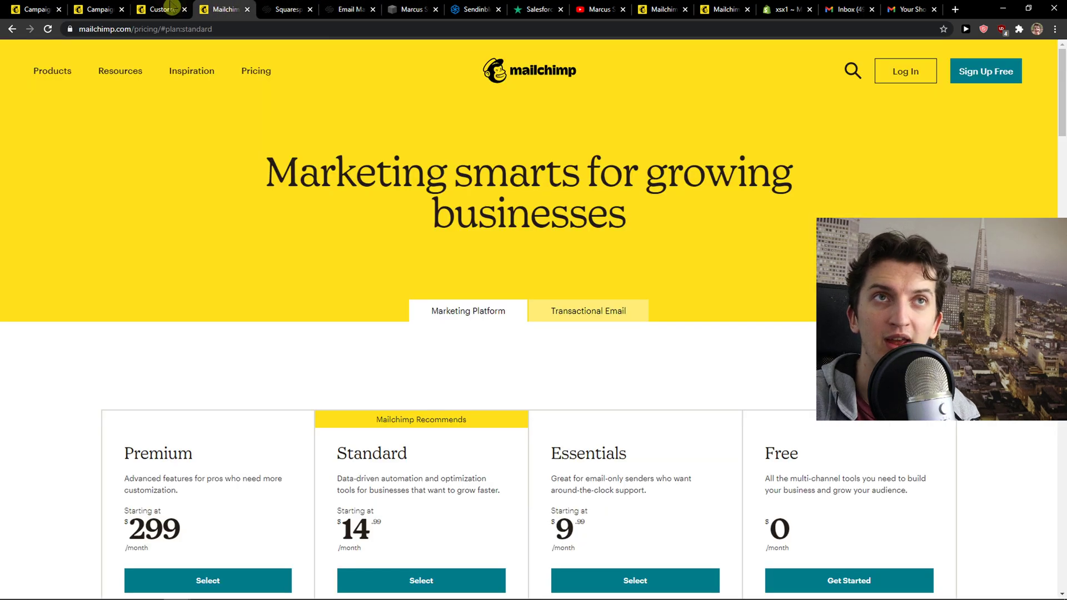
pyautogui.click(164, 8)
pyautogui.click(100, 8)
pyautogui.scroll(1, 321, 322)
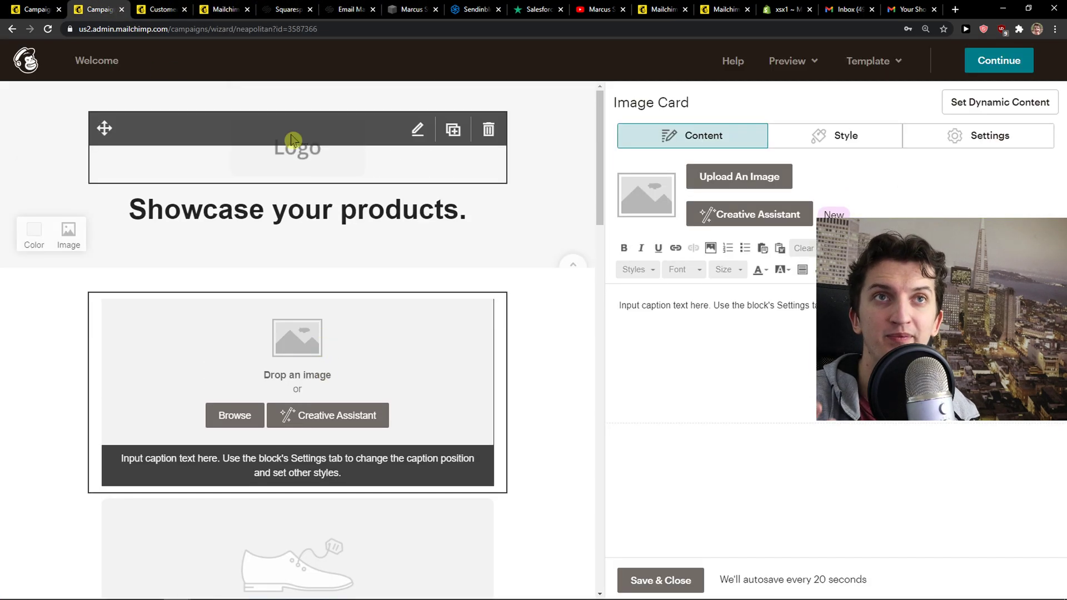
pyautogui.click(668, 581)
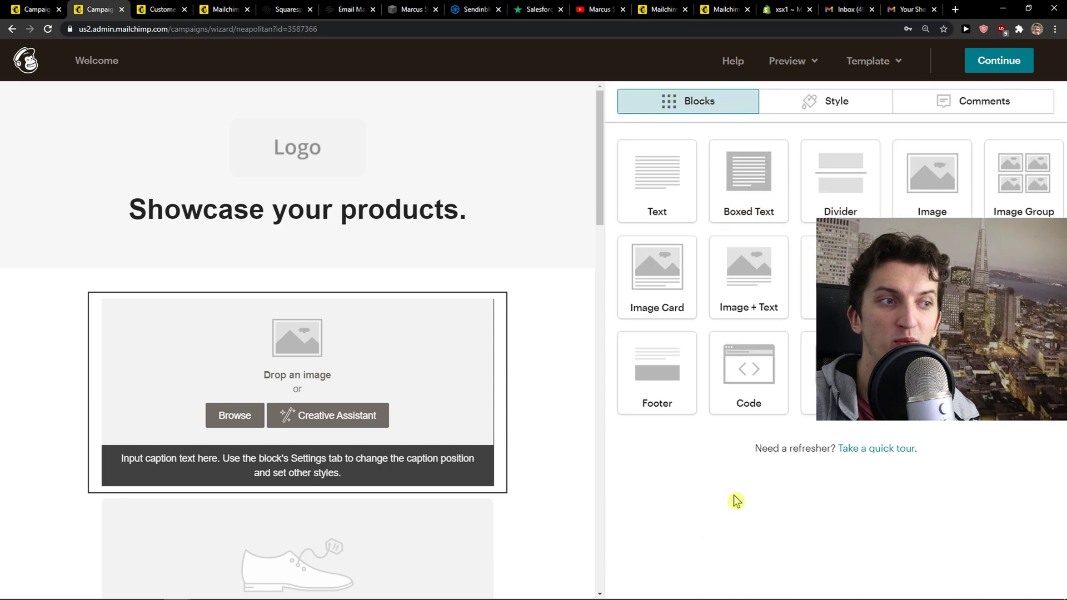
# Place a new Image block below the image card, then bring up Squarespace's Email Campaigns pricing
pyautogui.moveTo(921, 193); pyautogui.dragTo(288, 483)
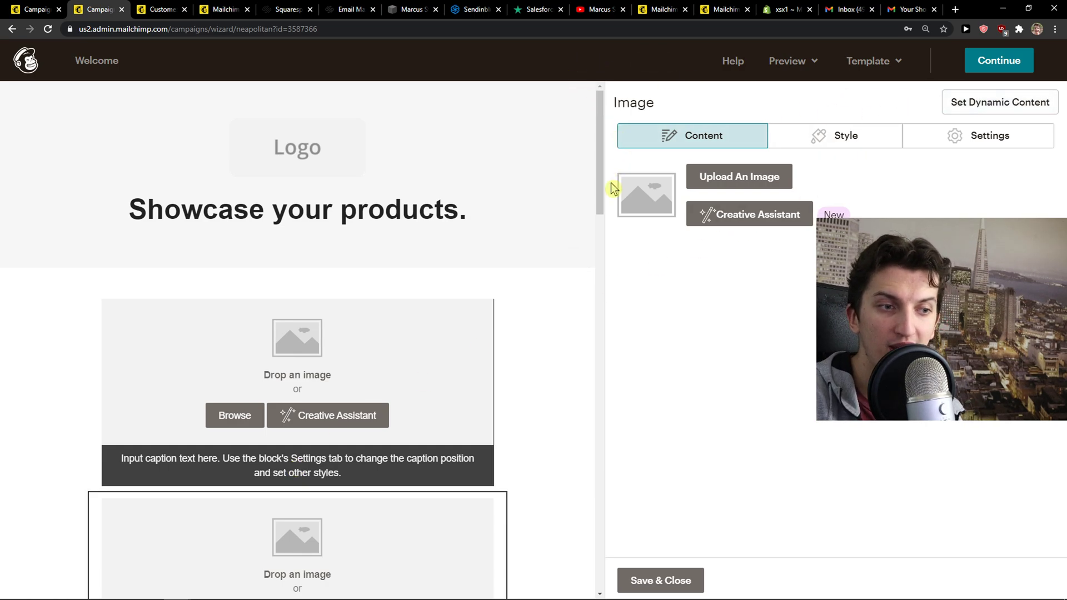
pyautogui.click(284, 10)
pyautogui.click(347, 10)
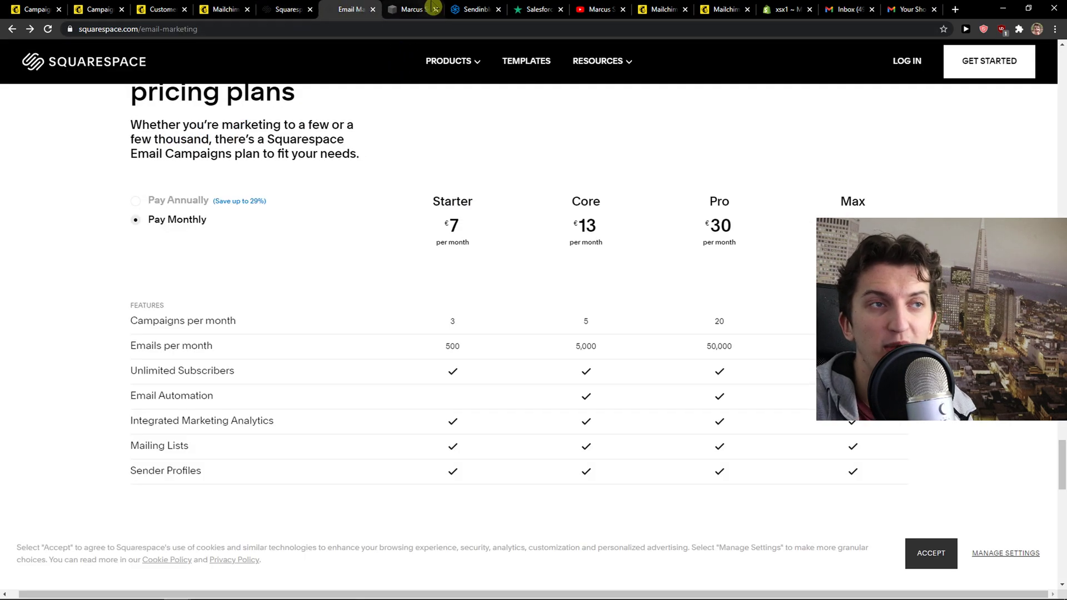
pyautogui.scroll(1, 328, 295)
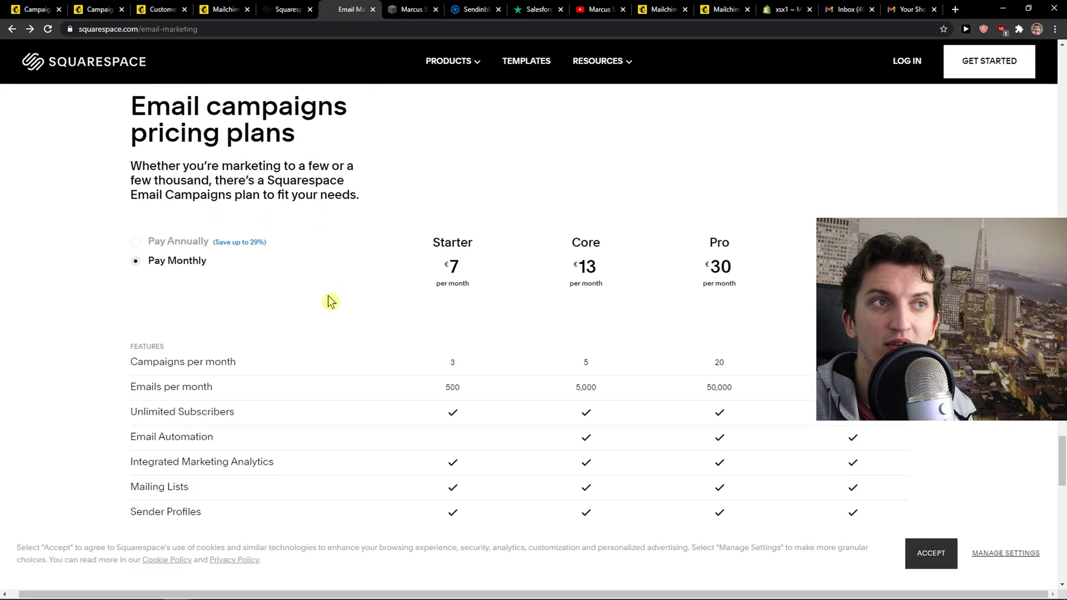
pyautogui.scroll(-1, 331, 302)
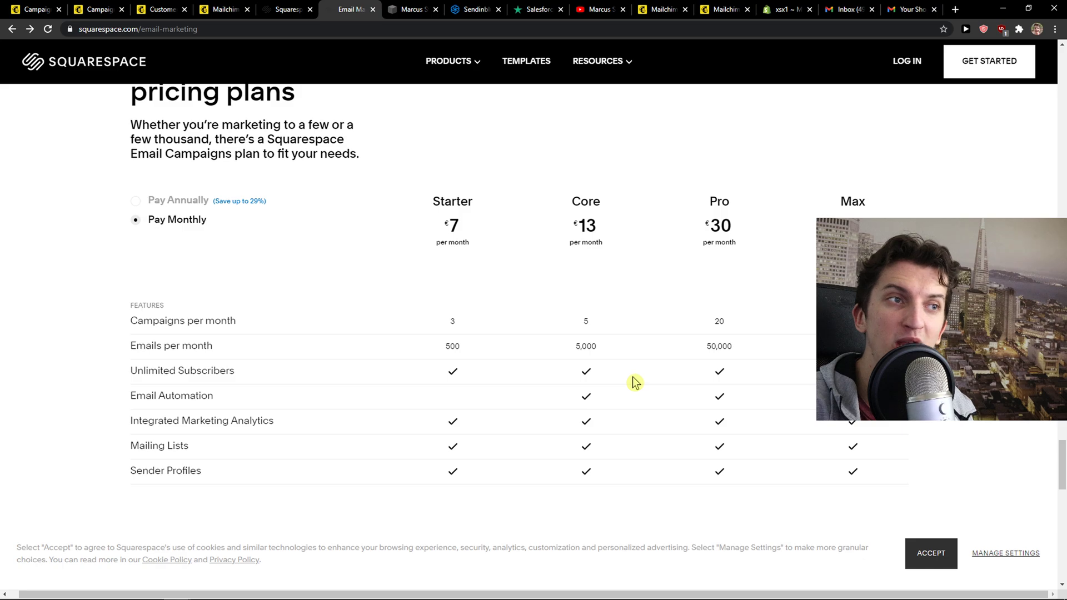
pyautogui.moveTo(709, 346); pyautogui.dragTo(757, 356)
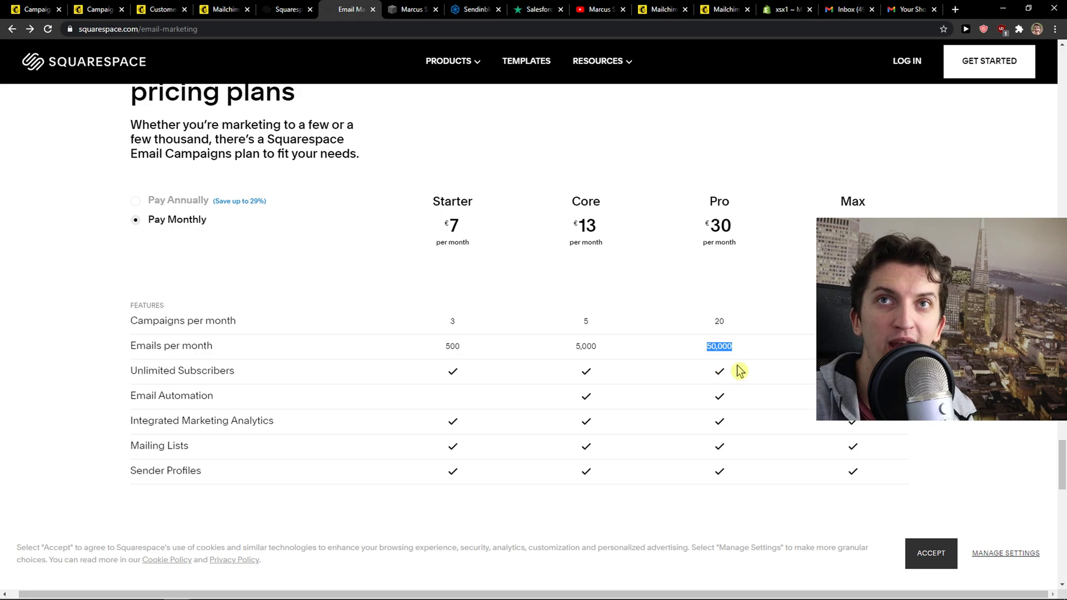
pyautogui.click(739, 371)
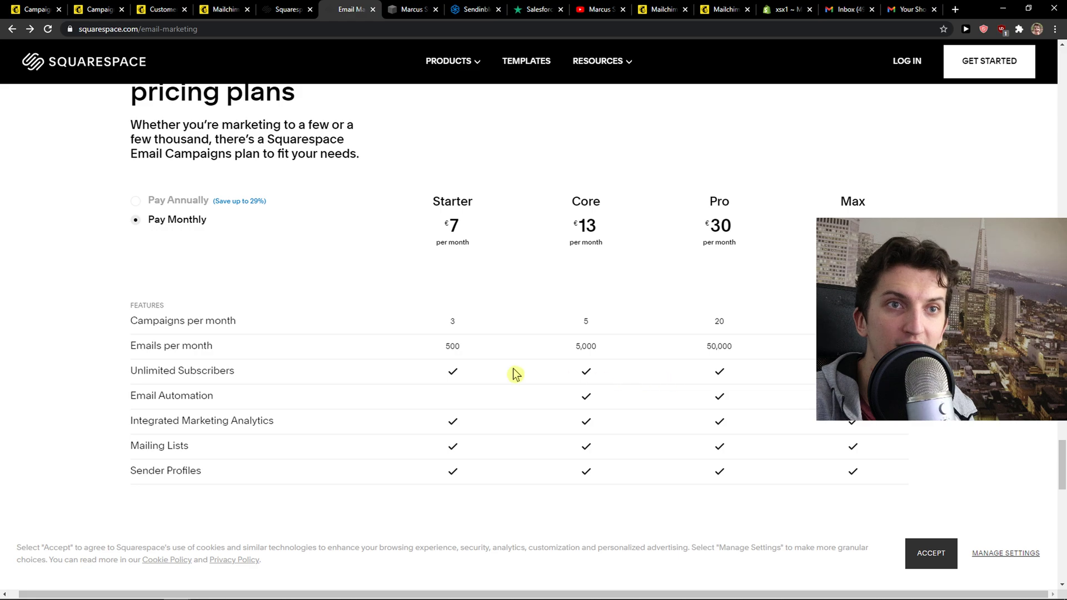
pyautogui.moveTo(704, 347); pyautogui.dragTo(738, 354)
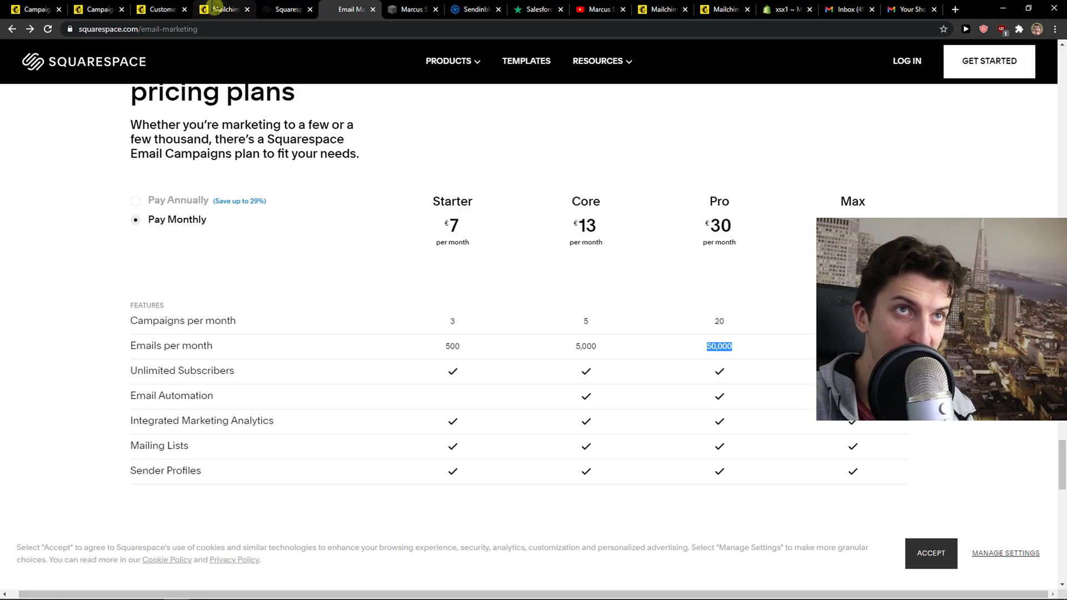
pyautogui.click(223, 9)
pyautogui.scroll(-5, 306, 295)
# Slide Mailchimp's contacts to 10k to price the Standard plan at $105
pyautogui.scroll(-8, 306, 295)
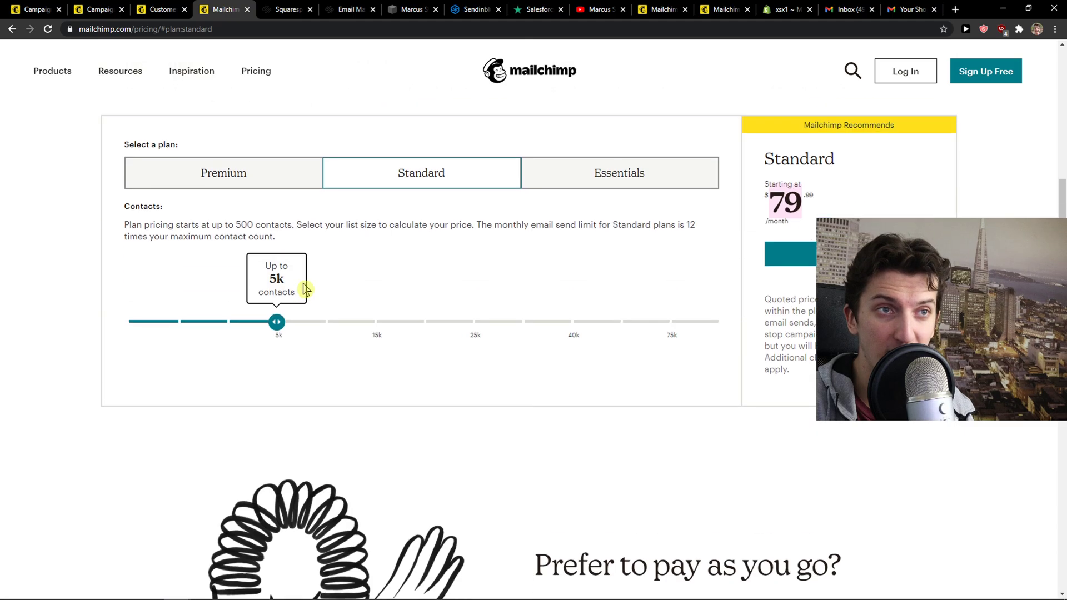
pyautogui.moveTo(279, 322); pyautogui.dragTo(326, 328)
pyautogui.scroll(1, 534, 389)
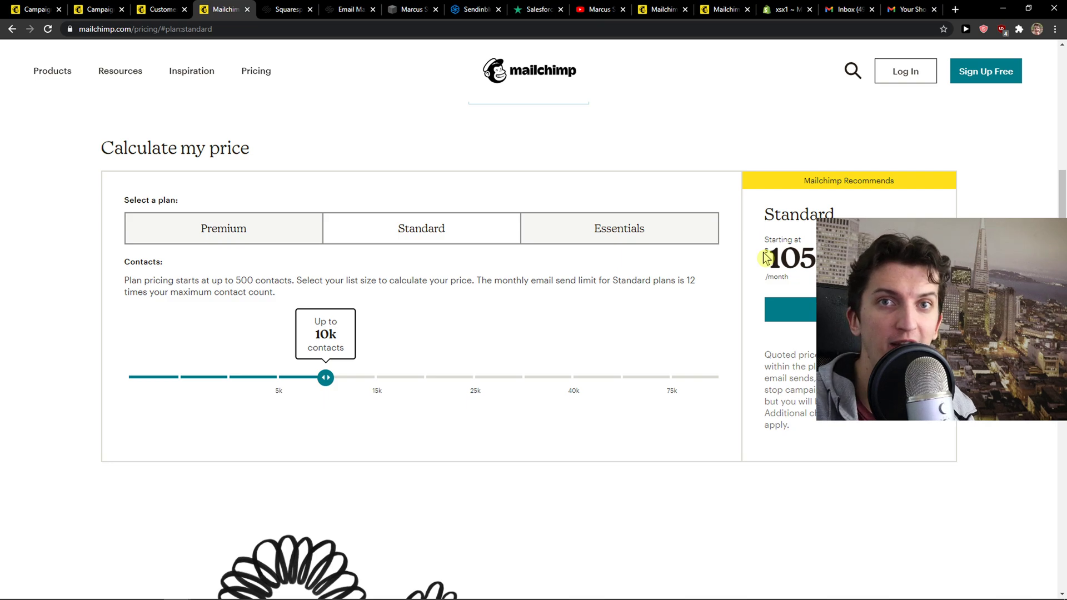
pyautogui.scroll(1, 402, 293)
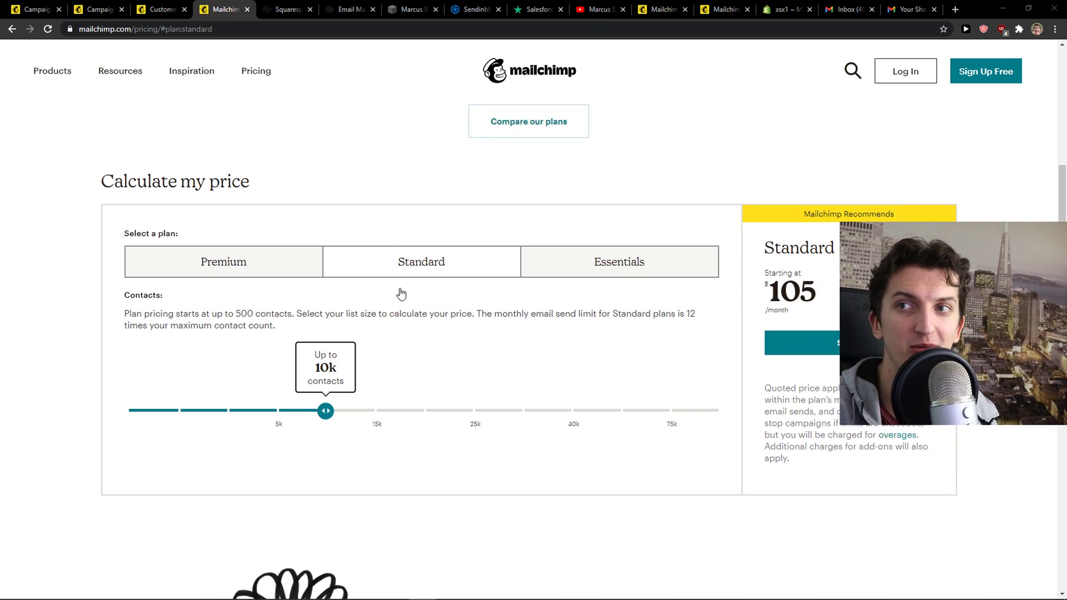
# Switch to Essentials and price it at $78.99 for 10k contacts
pyautogui.click(601, 285)
pyautogui.scroll(-2, 424, 257)
pyautogui.moveTo(324, 279); pyautogui.dragTo(379, 277)
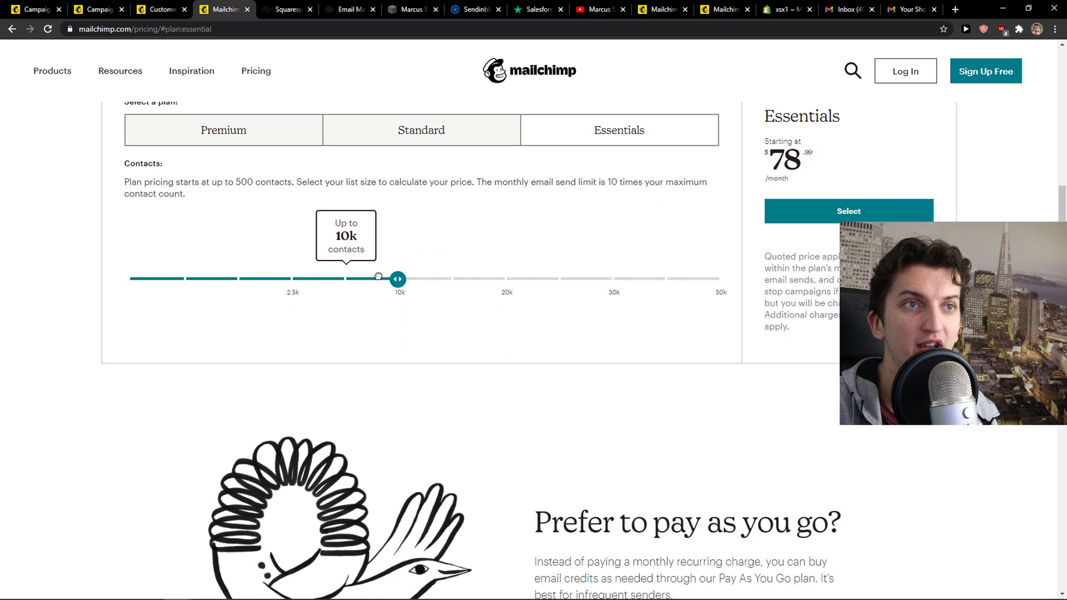
pyautogui.scroll(10, 414, 356)
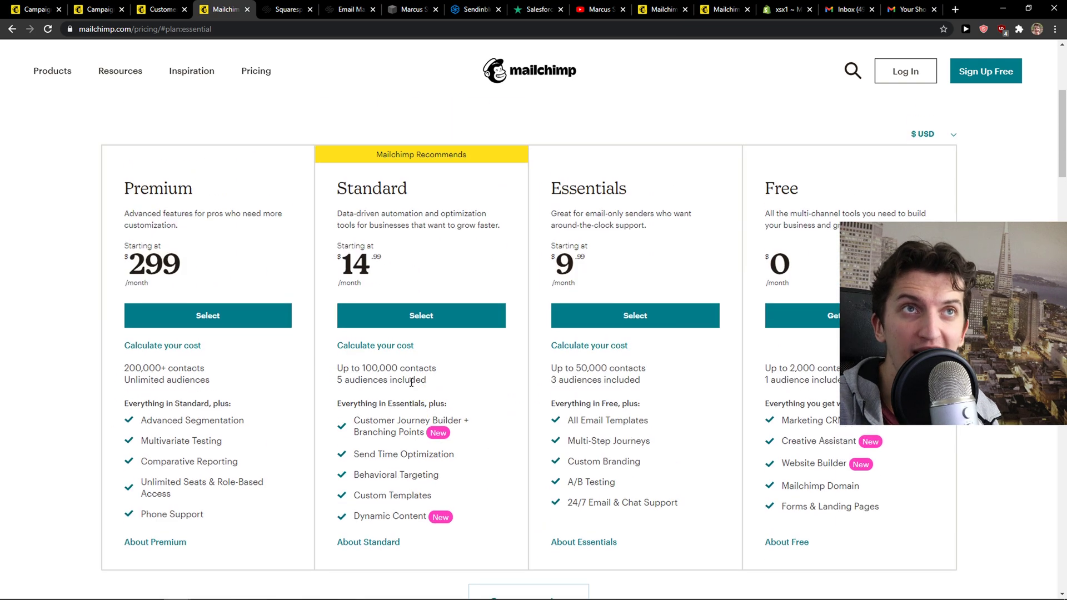
pyautogui.scroll(-2, 412, 382)
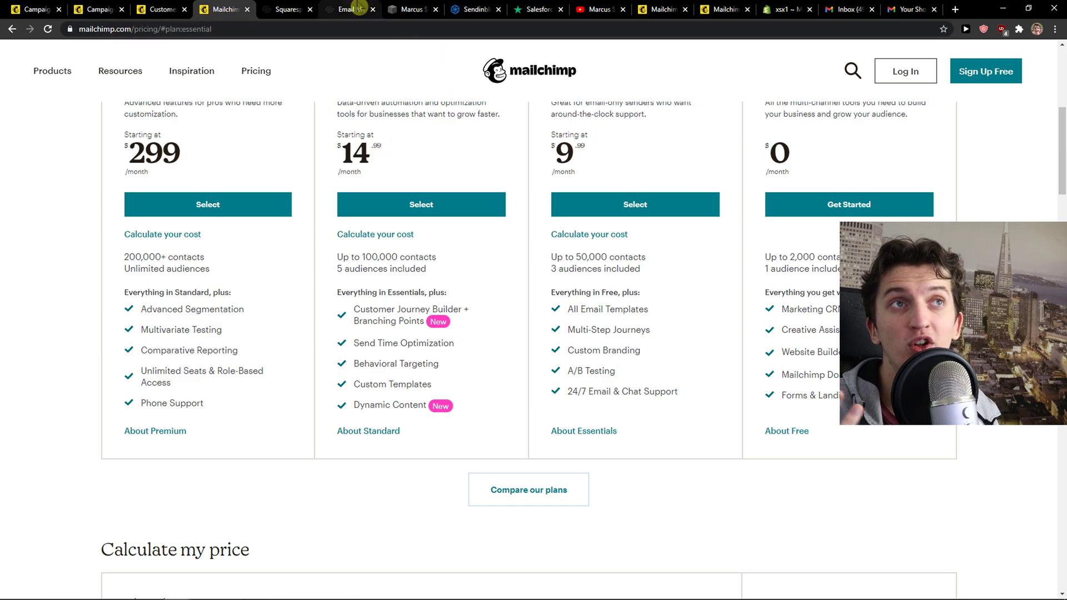
# Review Mailchimp's birthday customer journey map, then return to the Squarespace account dashboard
pyautogui.click(160, 9)
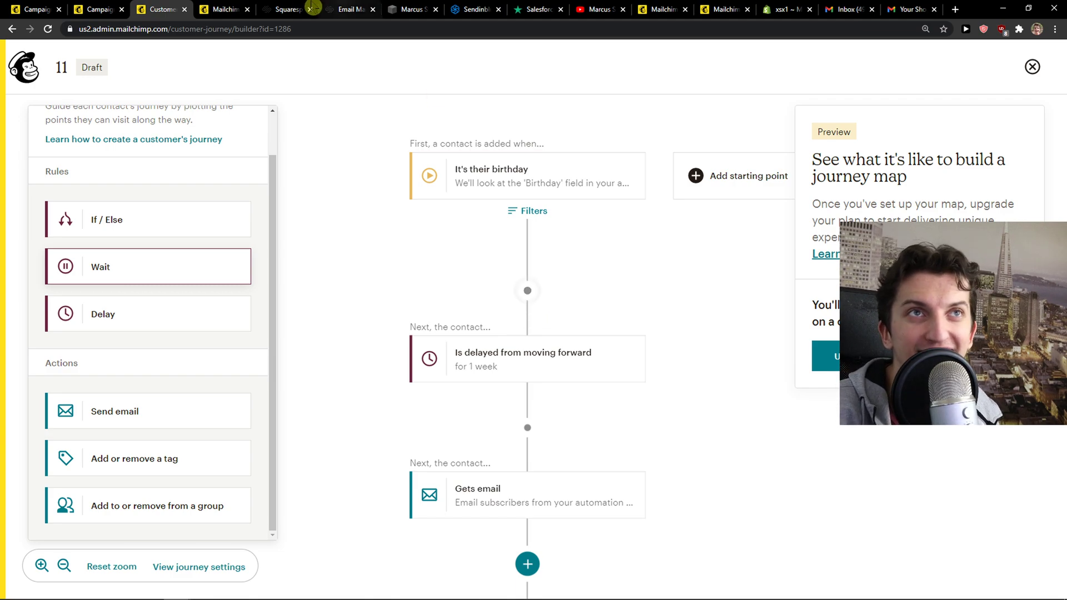
pyautogui.click(222, 9)
pyautogui.click(291, 8)
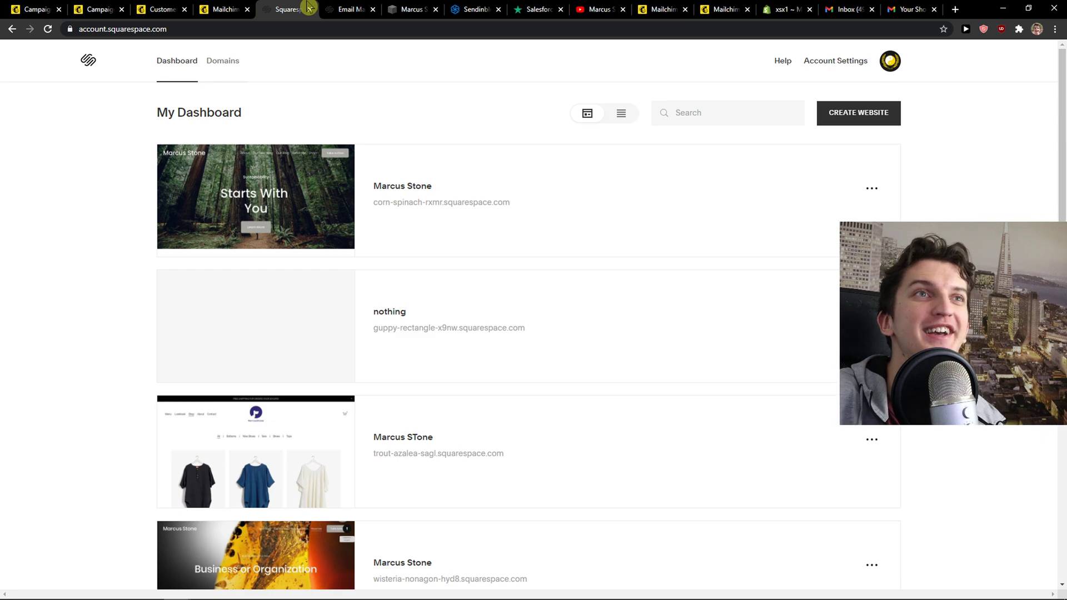
pyautogui.click(334, 7)
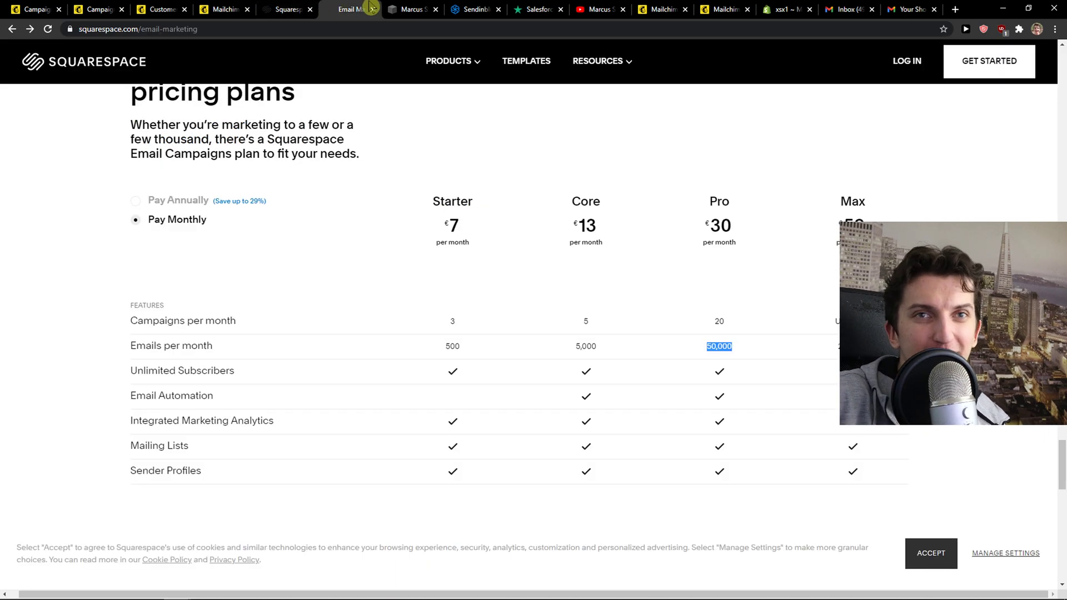
pyautogui.click(393, 8)
pyautogui.click(28, 55)
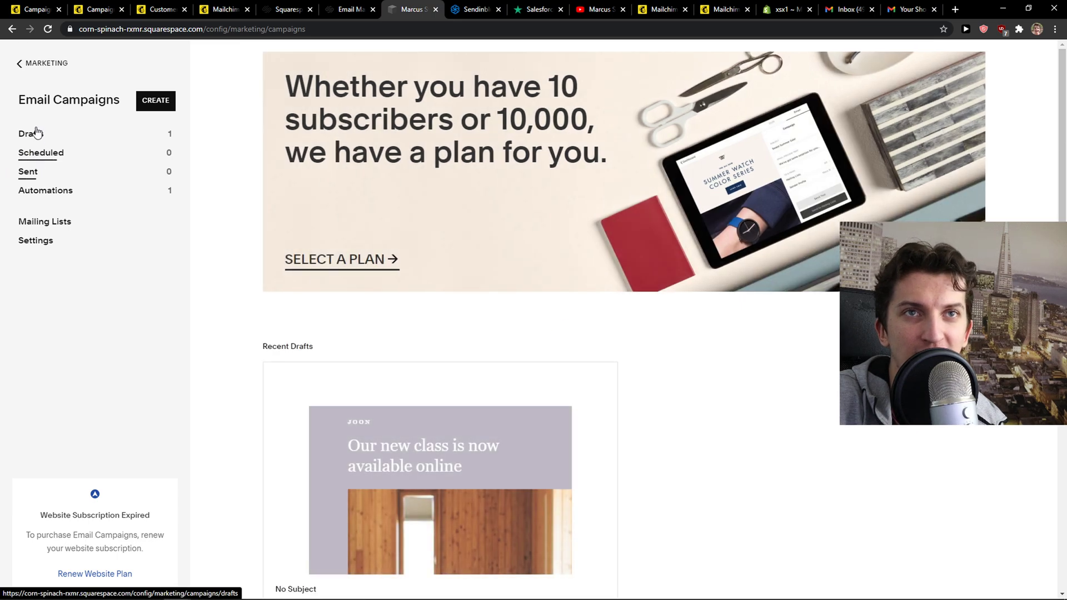
# Create an Automation, compare purchase triggers, and pick Send a Coupon to Subscribers
pyautogui.click(146, 106)
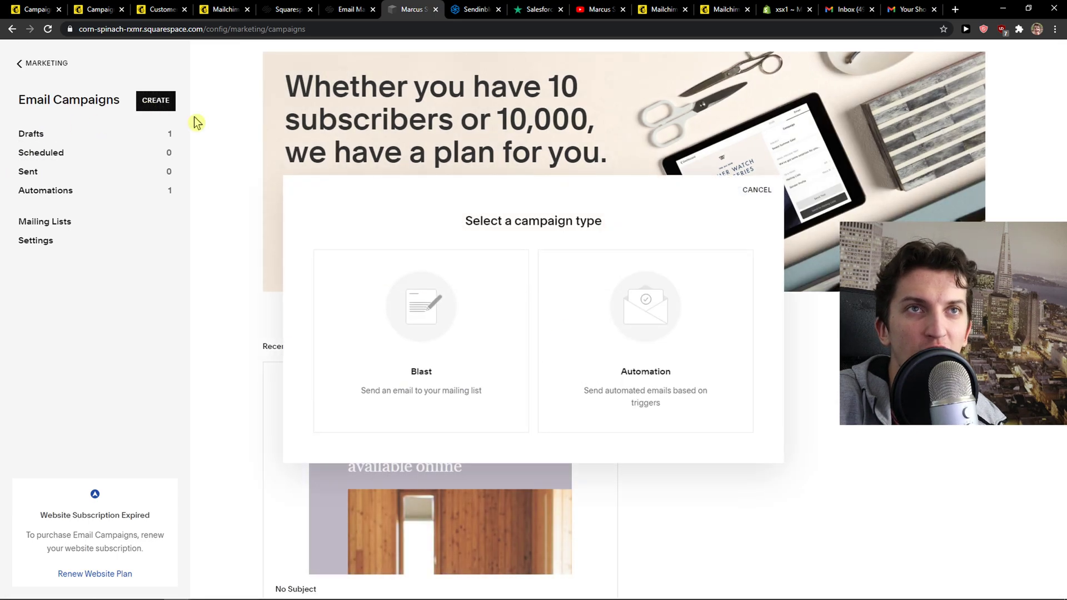
pyautogui.click(613, 332)
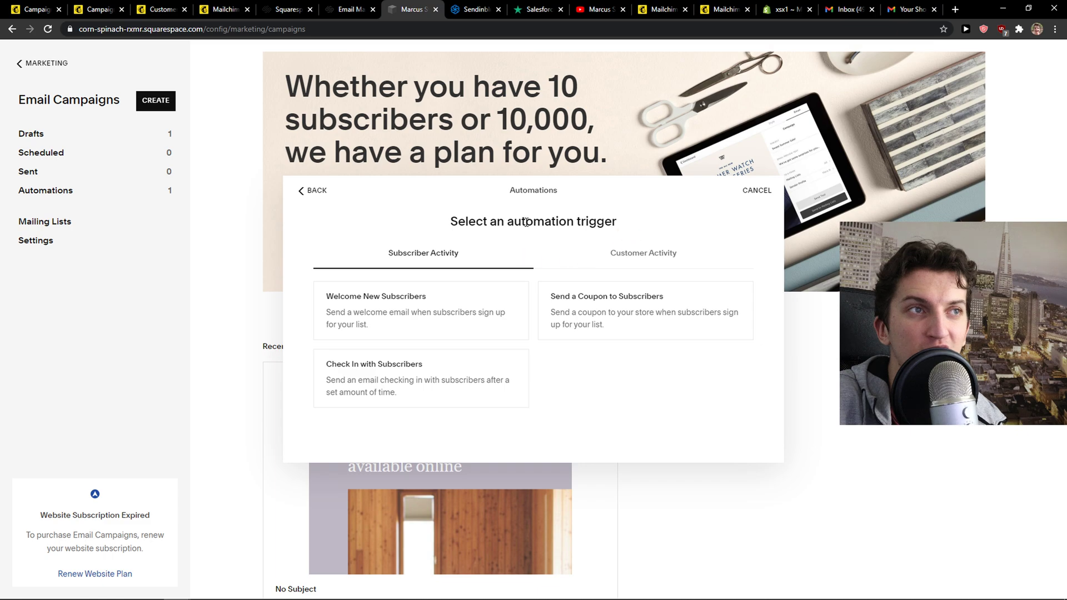
pyautogui.click(634, 257)
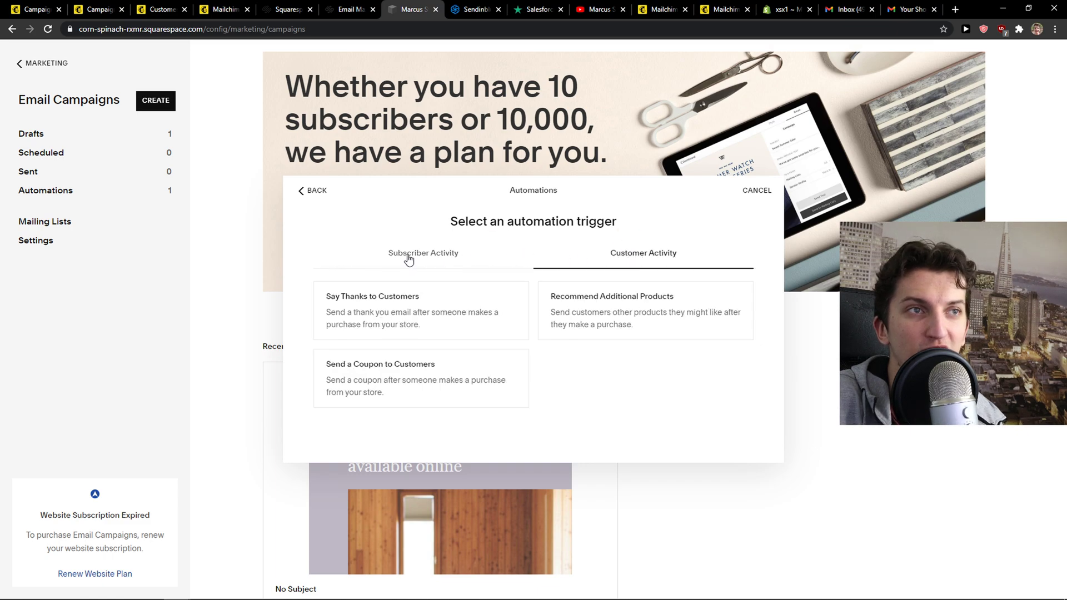
pyautogui.click(409, 258)
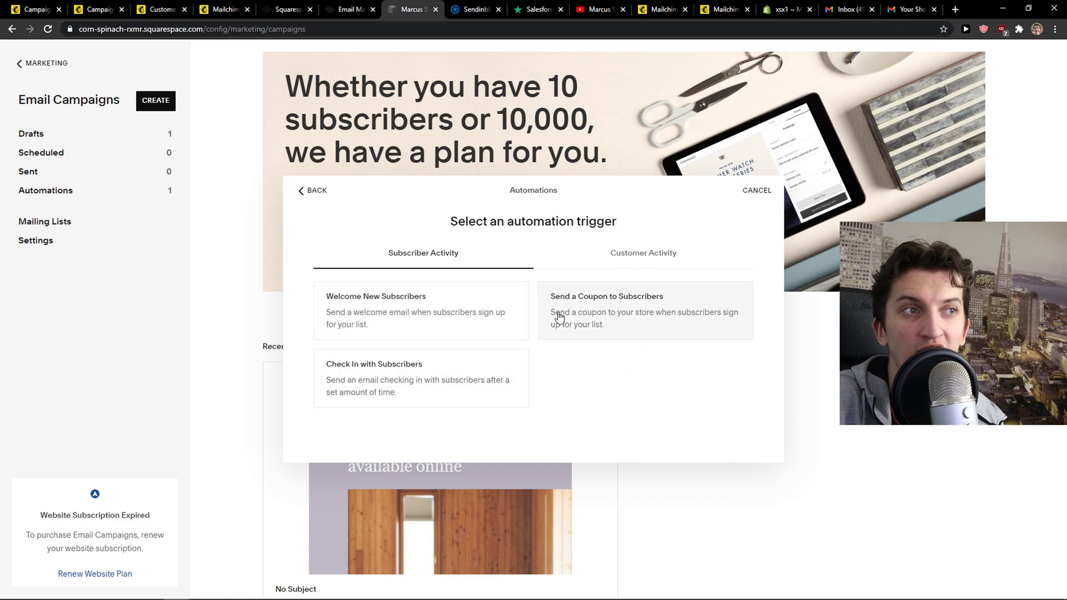
pyautogui.click(614, 317)
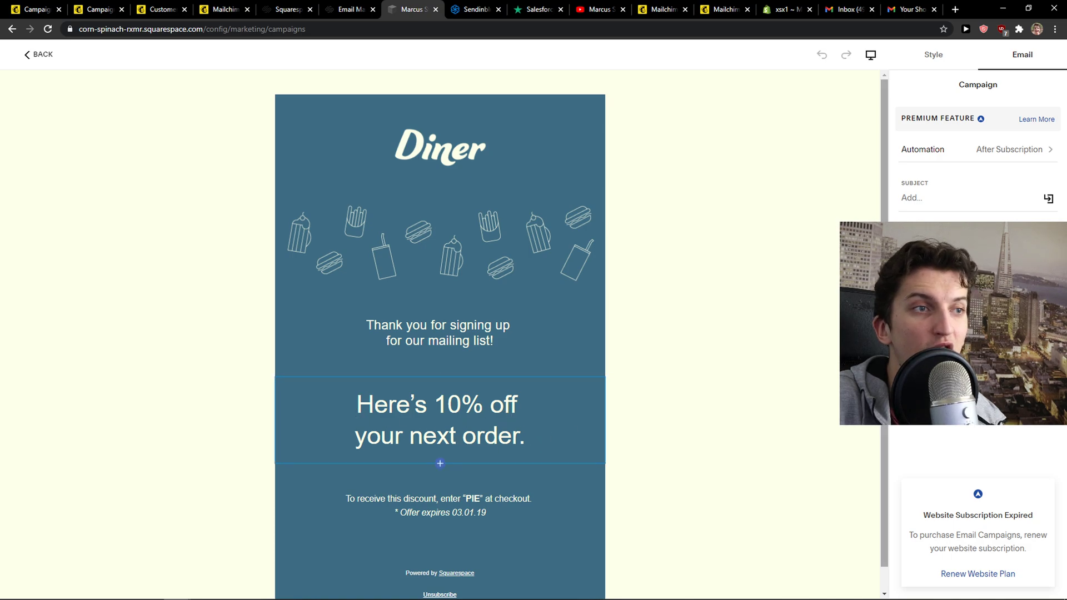
# Confirm the after-subscription trigger, then highlight the 'Here's 10% off your next order.' headline lines
pyautogui.click(981, 150)
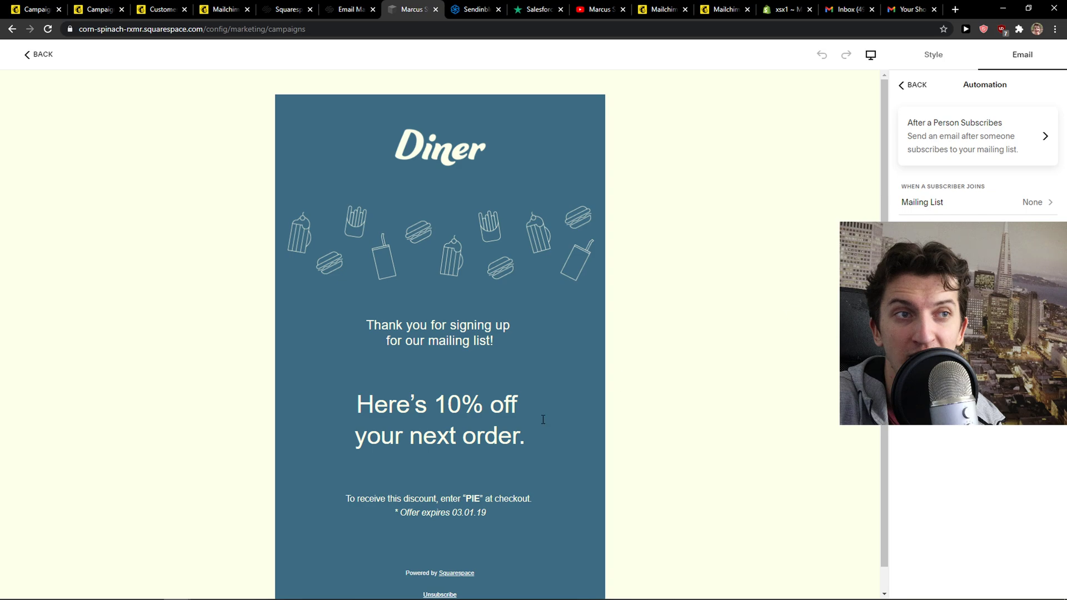
pyautogui.scroll(-1, 500, 400)
pyautogui.click(407, 380)
pyautogui.tripleClick(407, 379)
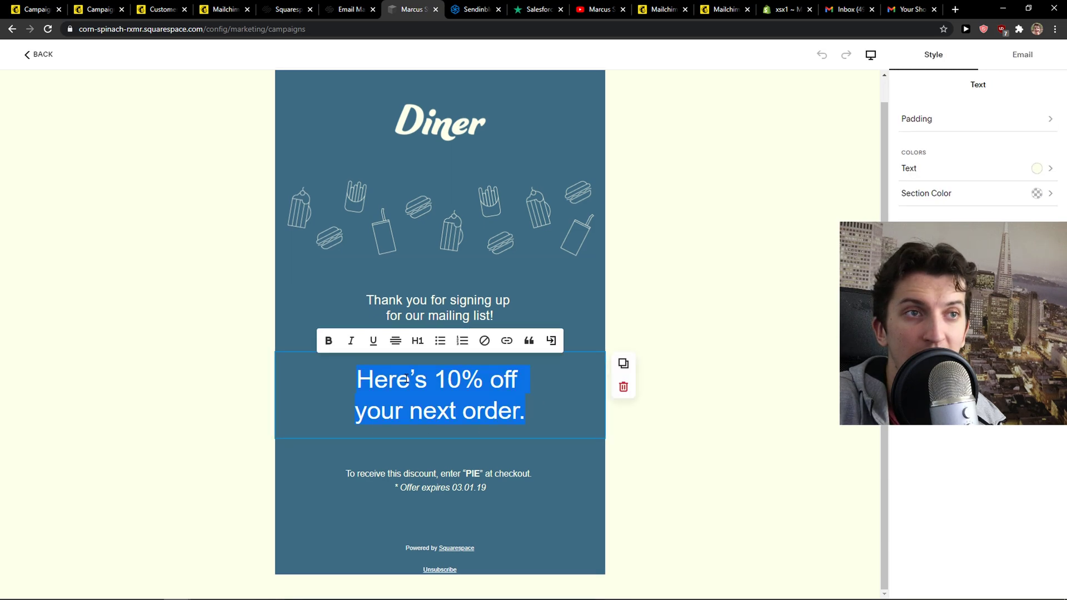
pyautogui.tripleClick(420, 417)
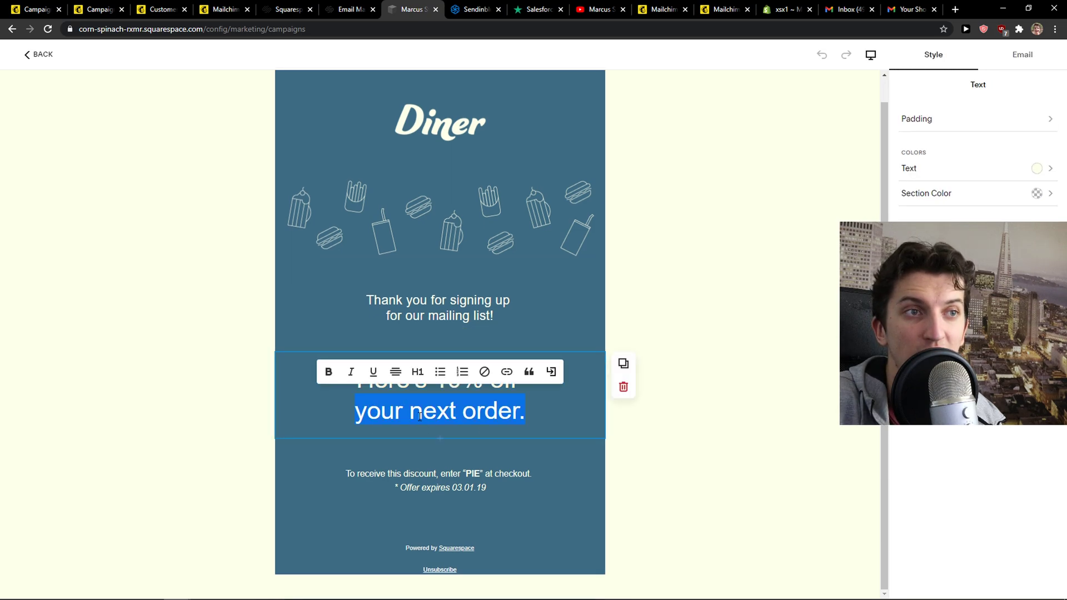
pyautogui.click(378, 417)
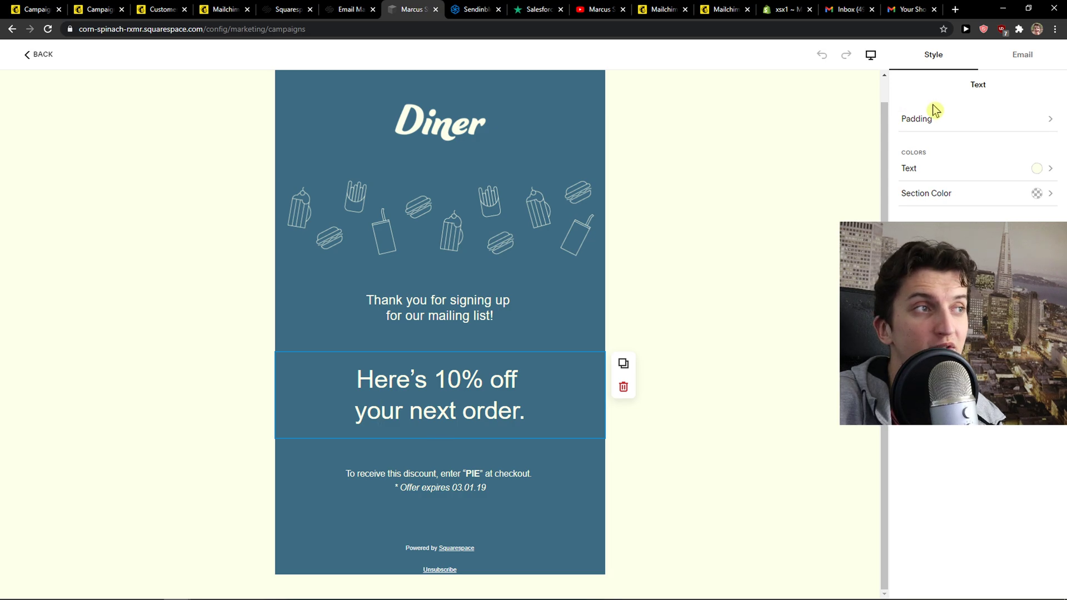